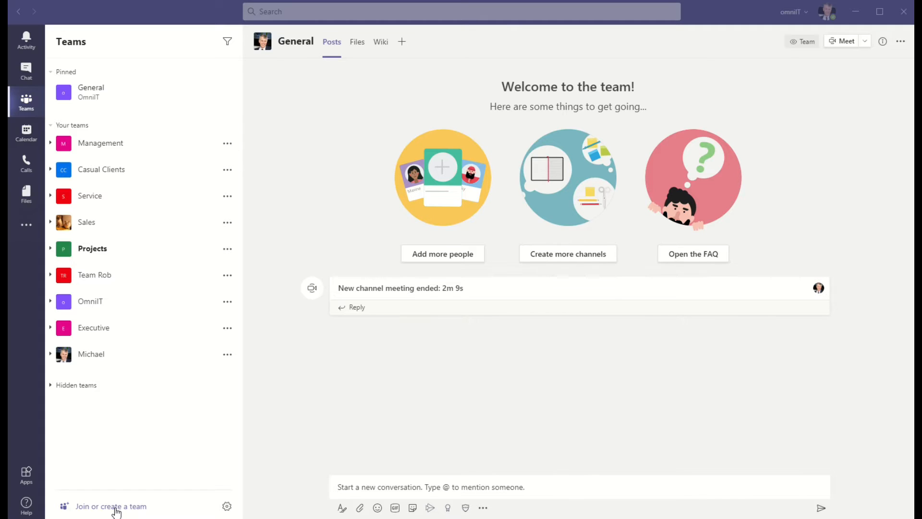
Create a private team from scratch named Test.
{"action": "left_click", "coordinate": [115, 510]}
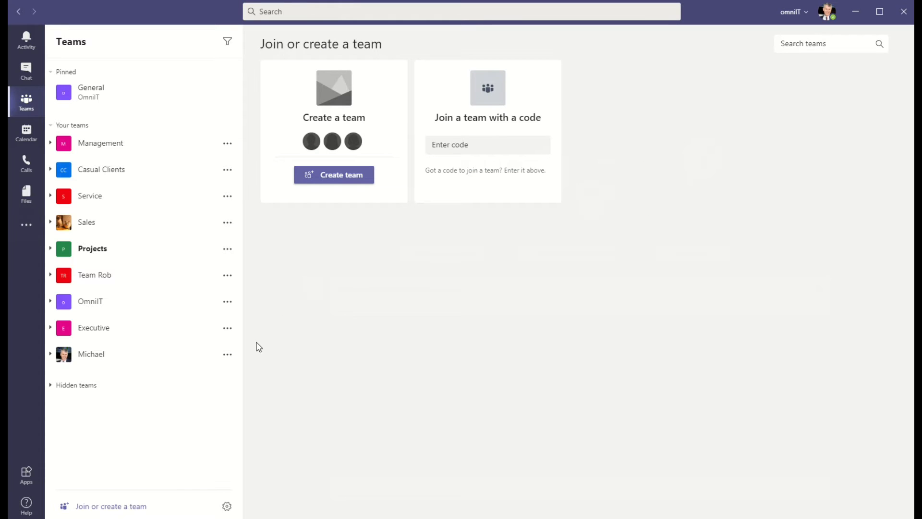
{"action": "left_click", "coordinate": [343, 176]}
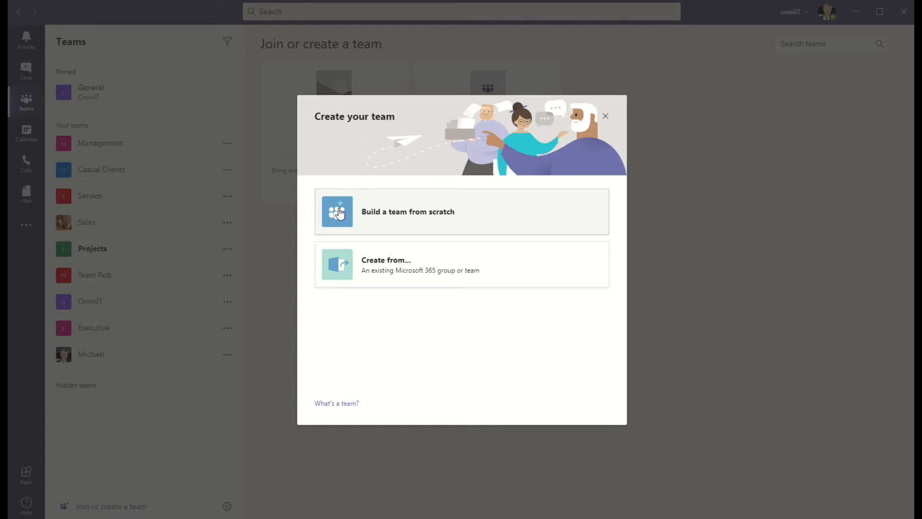
{"action": "left_click", "coordinate": [339, 212]}
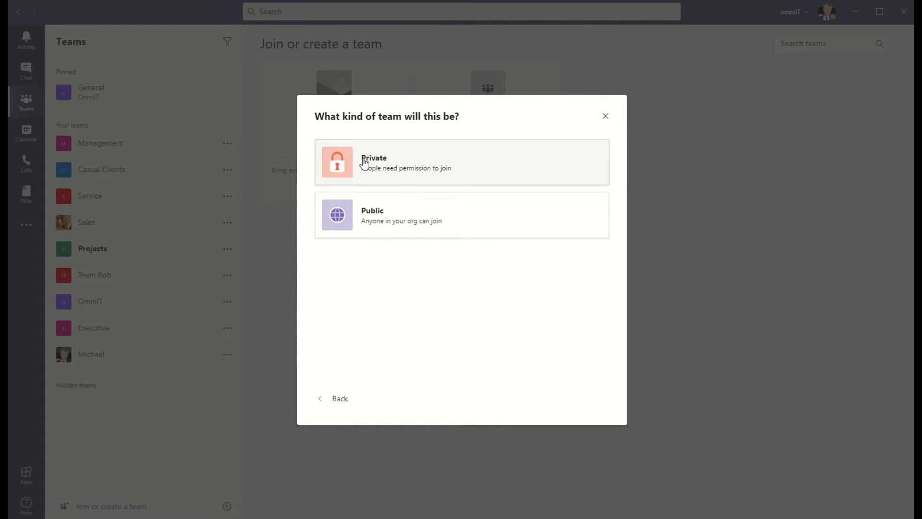
{"action": "left_click", "coordinate": [370, 160]}
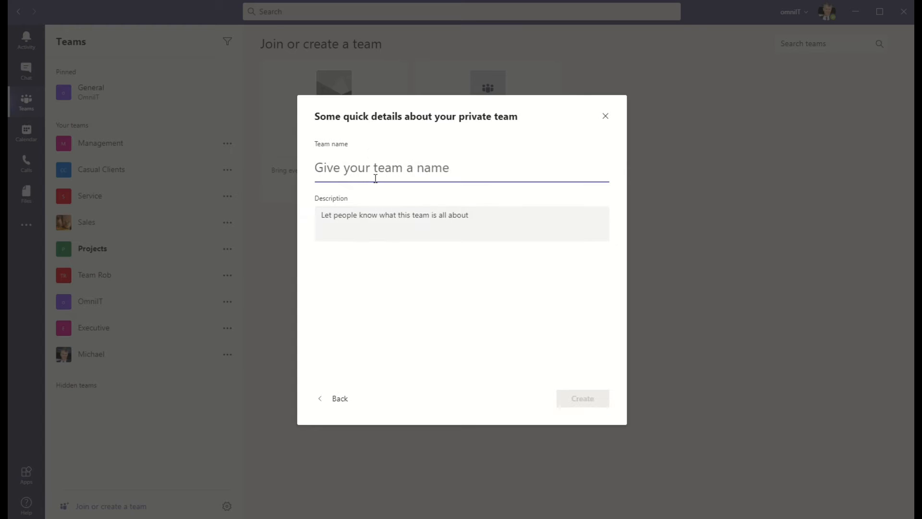
{"action": "type", "text": "Test"}
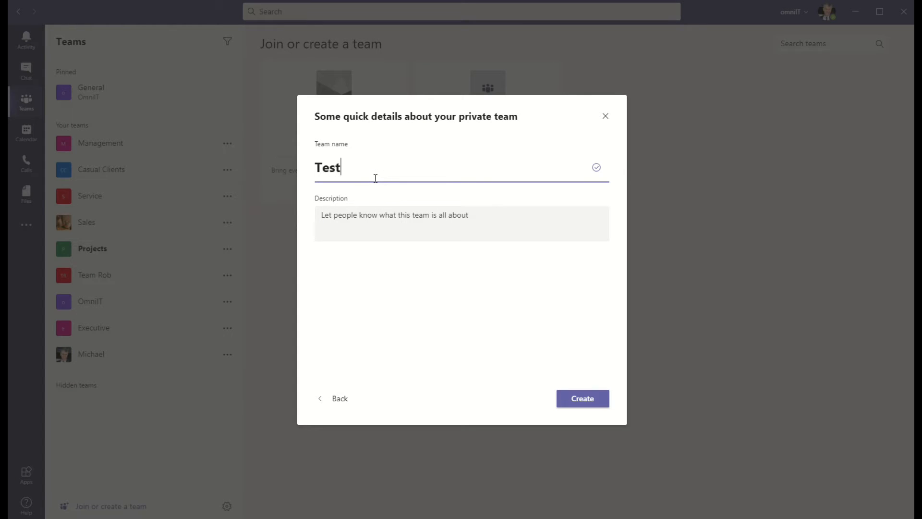
{"action": "left_click", "coordinate": [581, 408]}
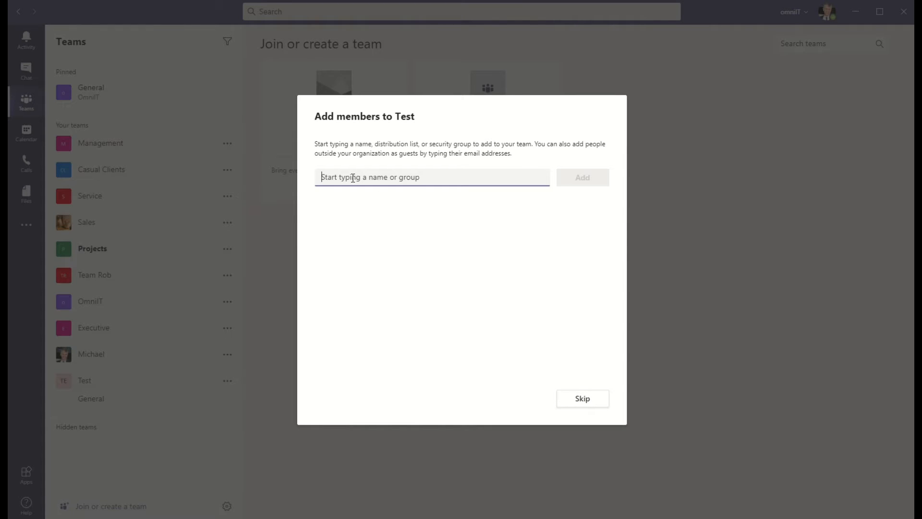
Preview the member suggestions for "s", clear the entry and skip adding members to the Test team.
{"action": "type", "text": "s"}
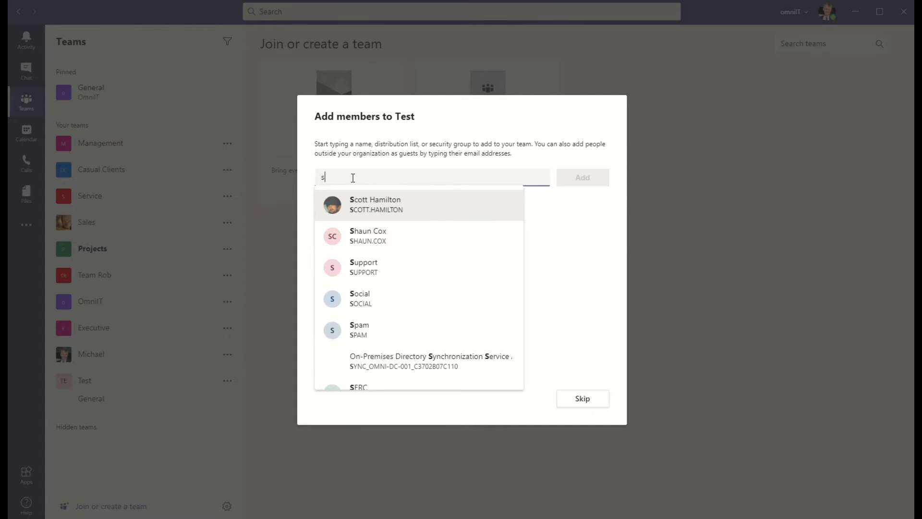
{"action": "key", "text": "BackSpace"}
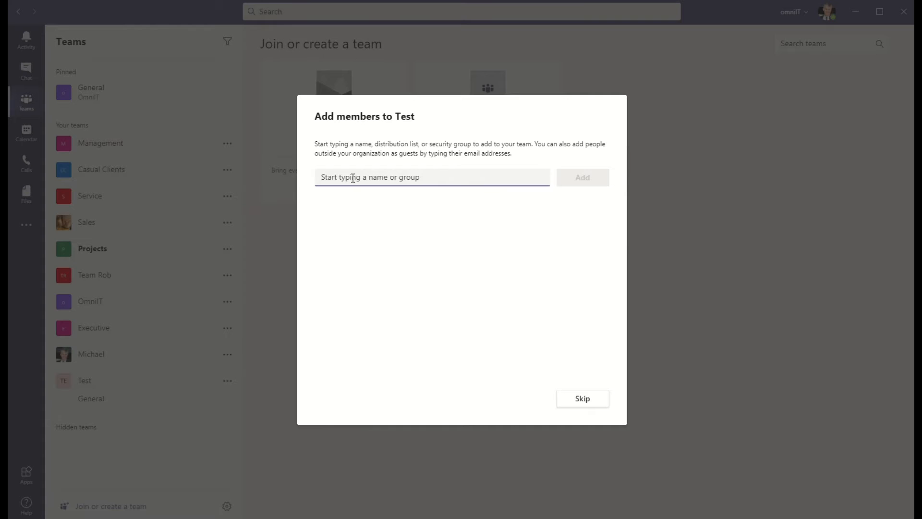
{"action": "left_click", "coordinate": [593, 401]}
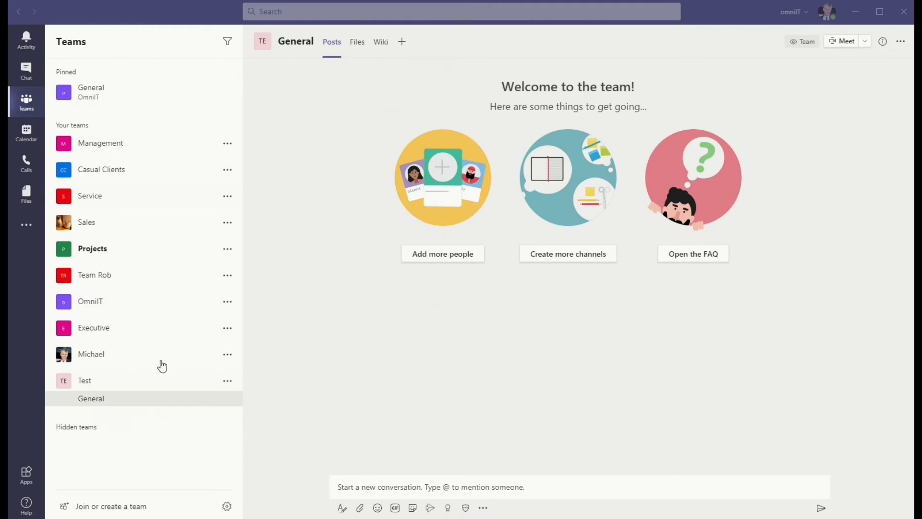
Open the files of the General channel in the team just above Test and review the file types that can be created.
{"action": "left_click", "coordinate": [98, 358]}
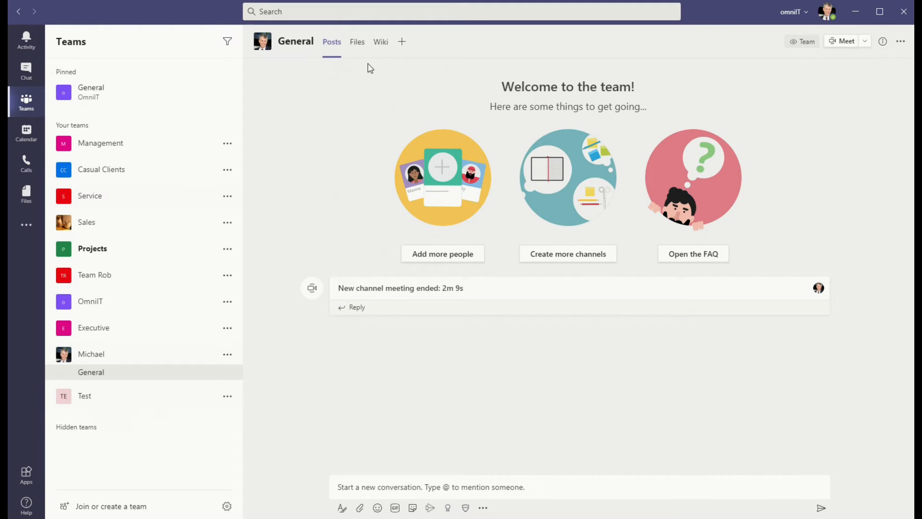
{"action": "left_click", "coordinate": [357, 43]}
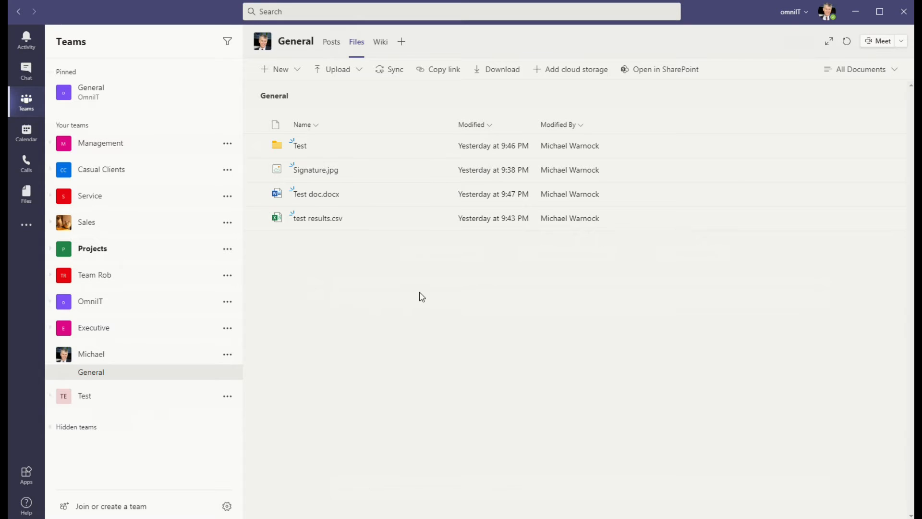
{"action": "left_click", "coordinate": [298, 70]}
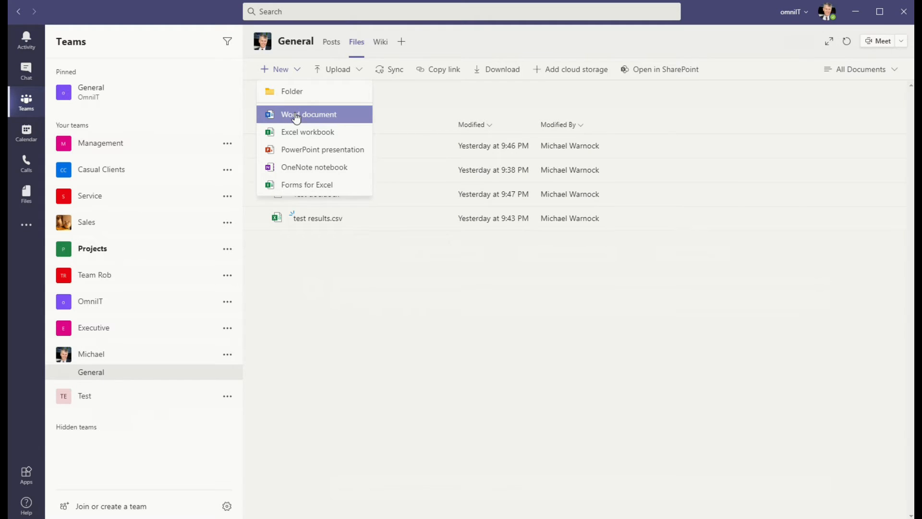
{"action": "left_click", "coordinate": [355, 287]}
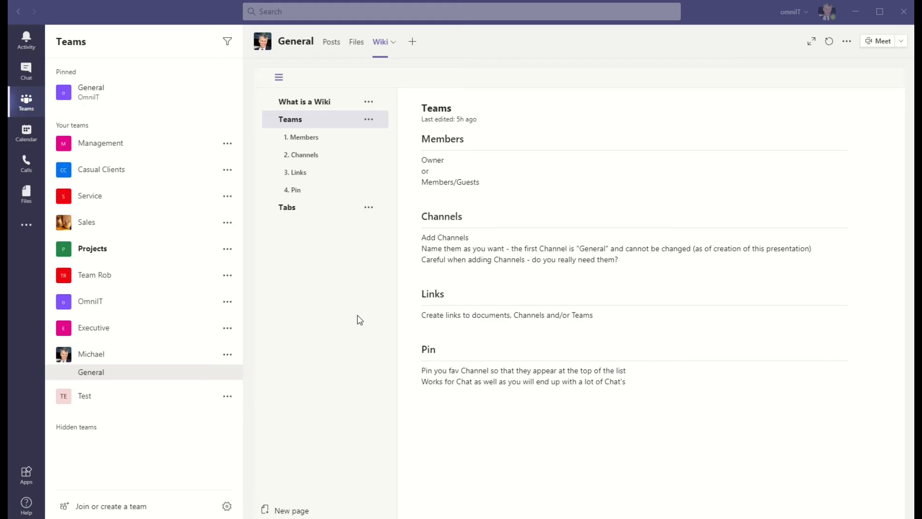
Open the management page of the team just above Test and examine the owner's role choices and the members and guests section.
{"action": "left_click", "coordinate": [229, 356]}
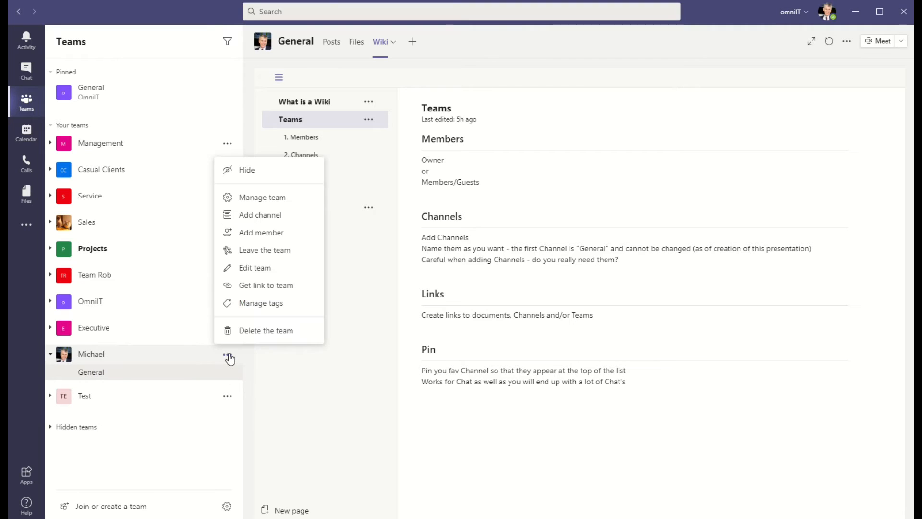
{"action": "left_click", "coordinate": [278, 198]}
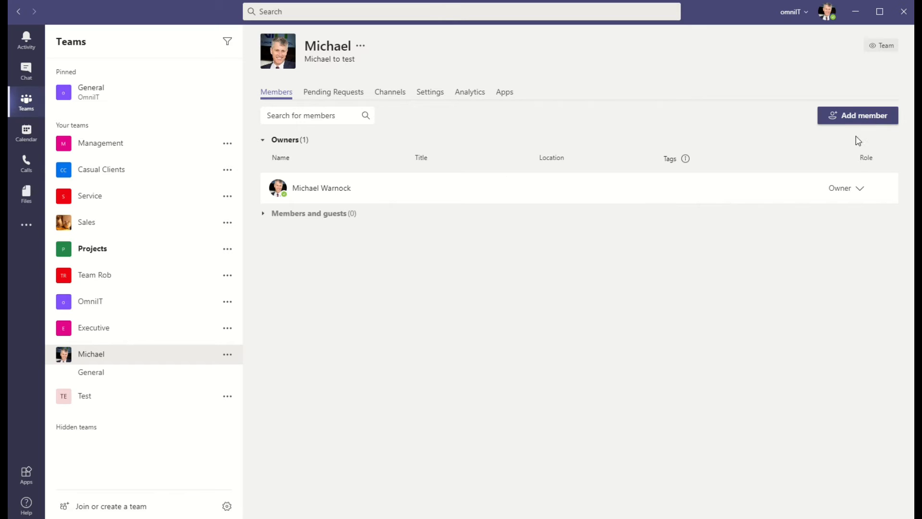
{"action": "left_click", "coordinate": [858, 190]}
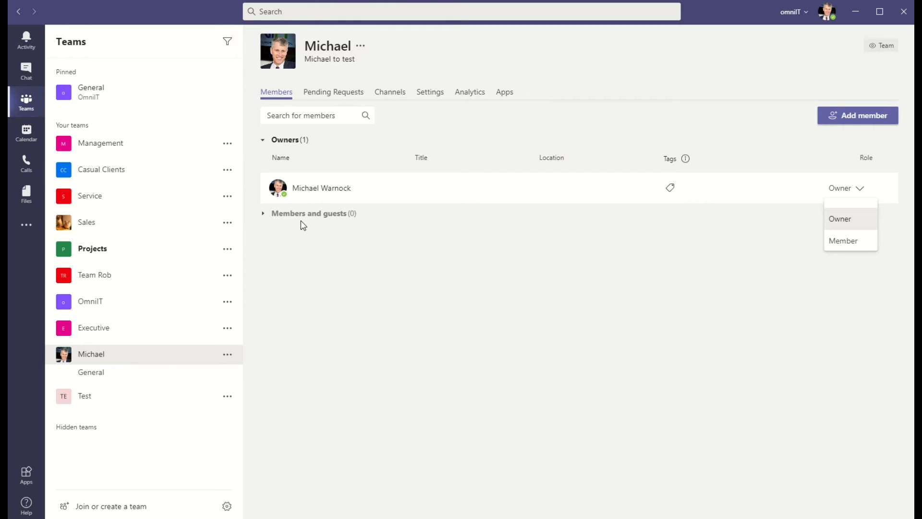
{"action": "left_click", "coordinate": [264, 214]}
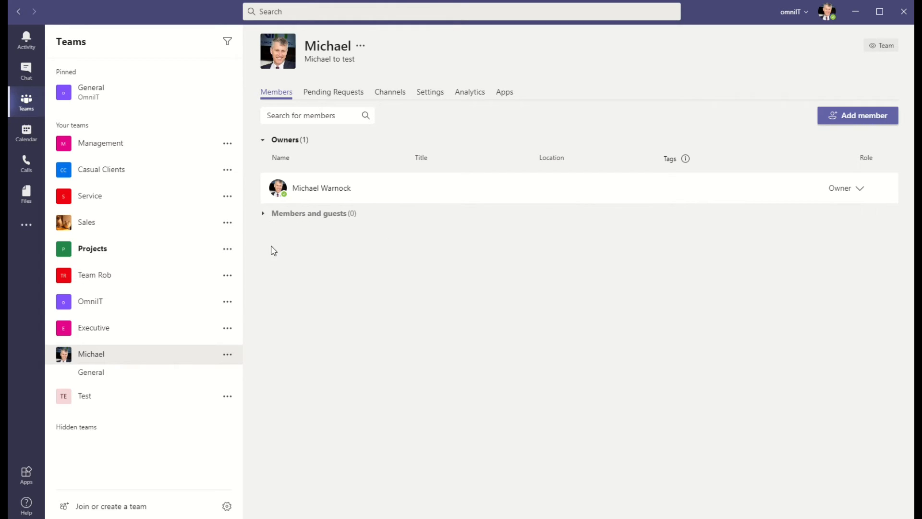
Return to the General channel's Wiki and examine the channel and team options for pinning and getting links.
{"action": "left_click", "coordinate": [101, 372]}
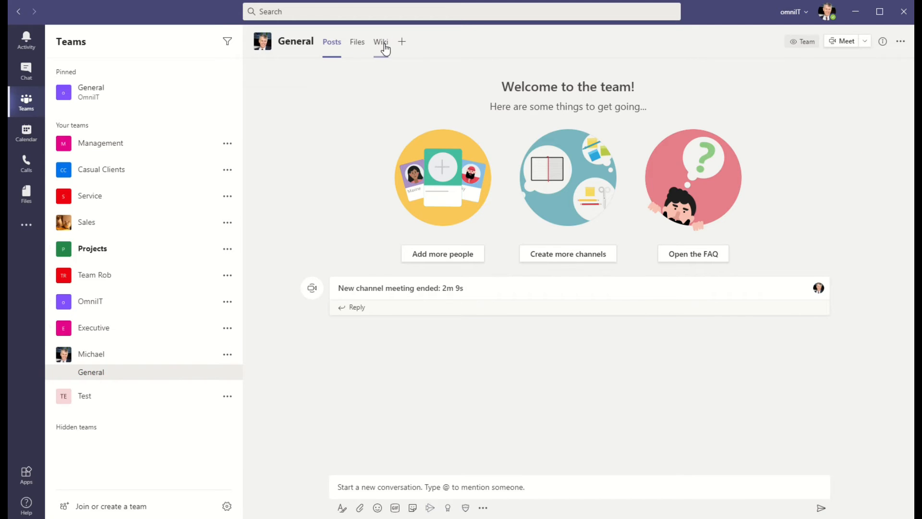
{"action": "left_click", "coordinate": [385, 47]}
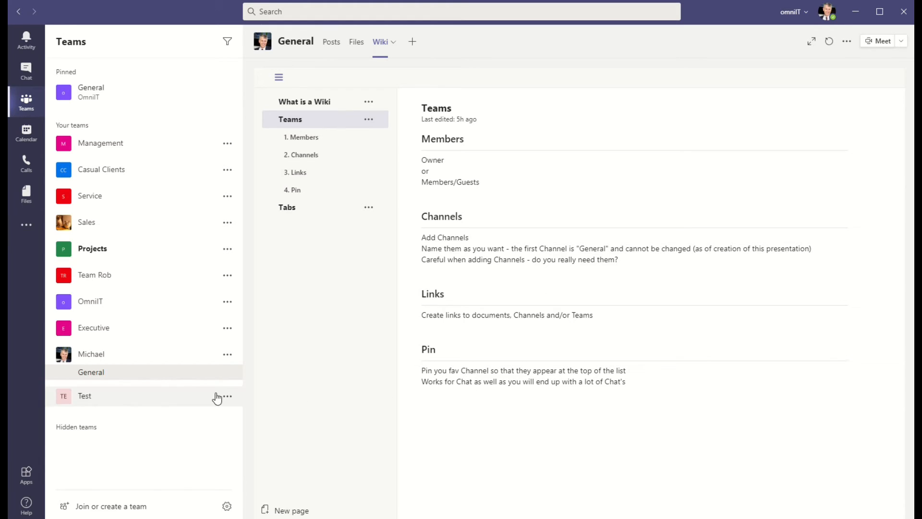
{"action": "left_click", "coordinate": [227, 373]}
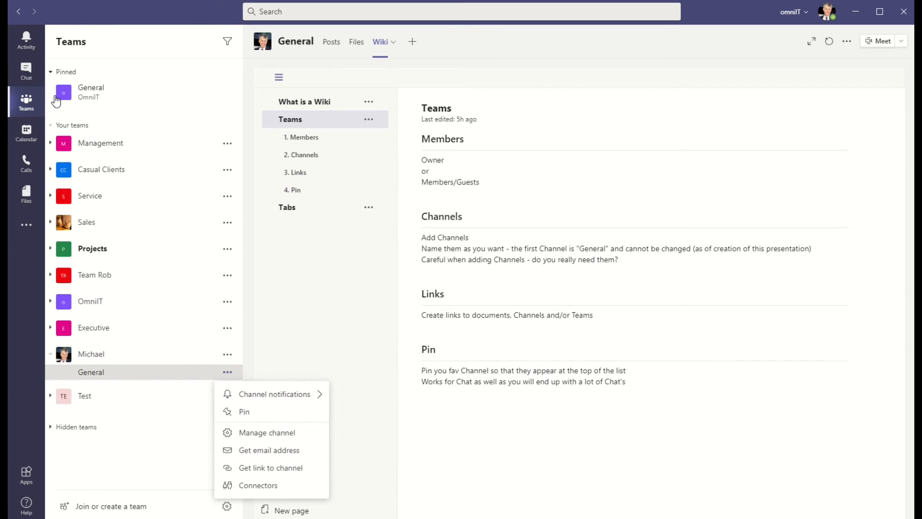
{"action": "left_click", "coordinate": [232, 354]}
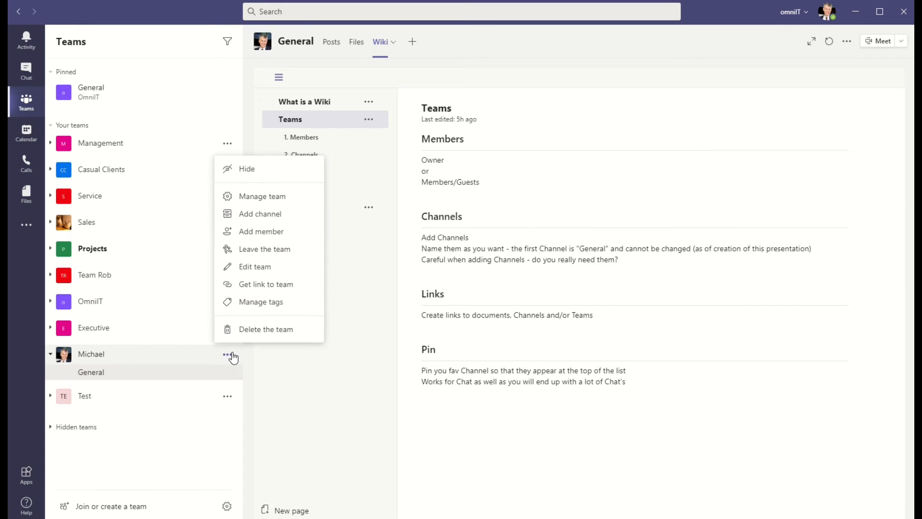
{"action": "left_click", "coordinate": [538, 426]}
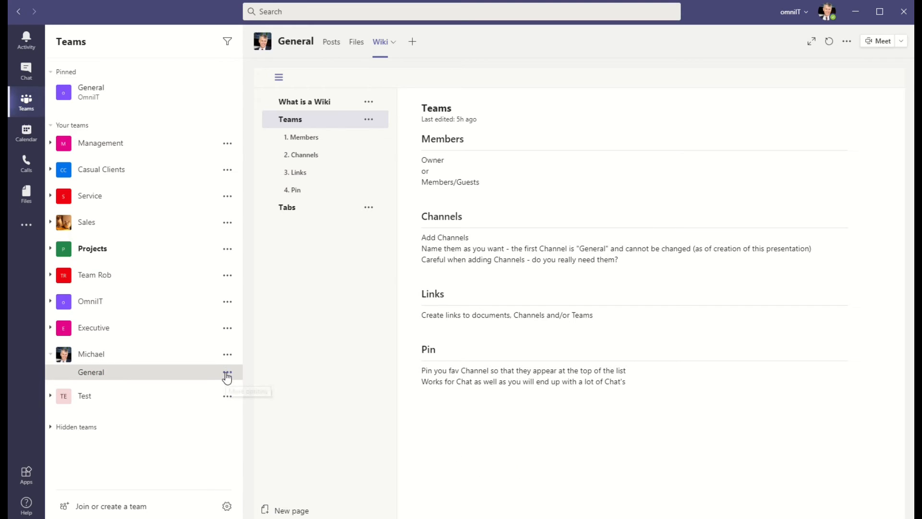
{"action": "left_click", "coordinate": [227, 375]}
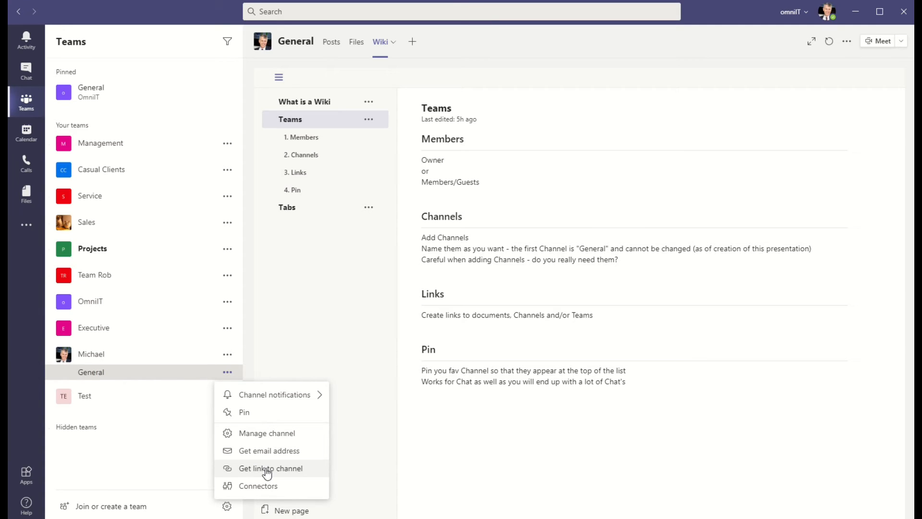
{"action": "left_click", "coordinate": [228, 358]}
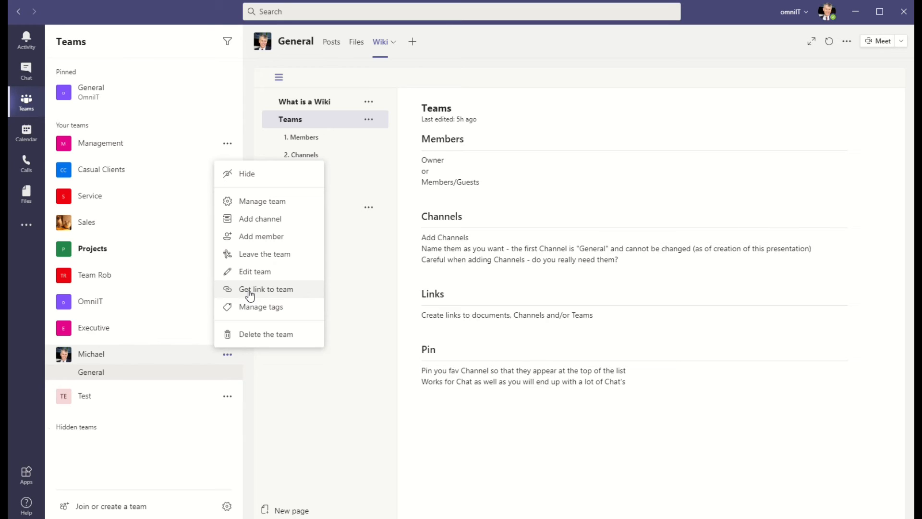
{"action": "left_click", "coordinate": [572, 440]}
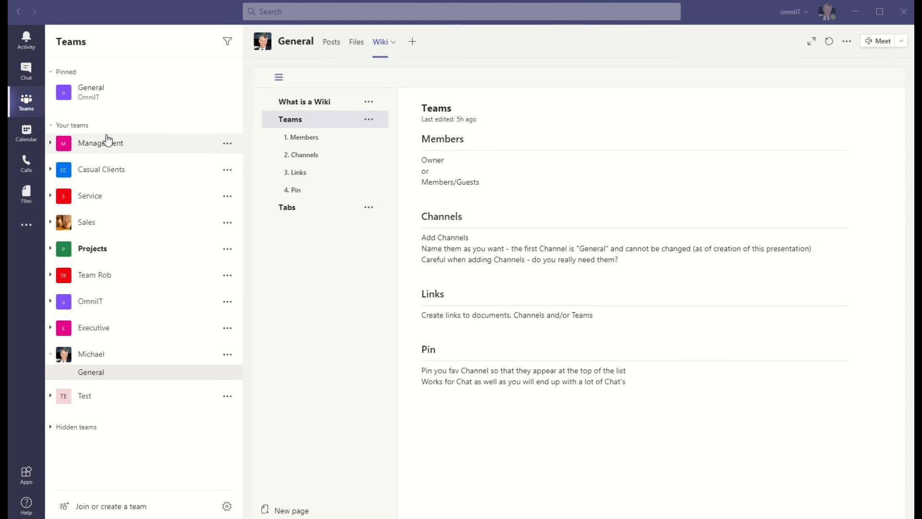
Show the General channel's posts and look over the help options and search suggestions without running a search.
{"action": "left_click", "coordinate": [332, 49]}
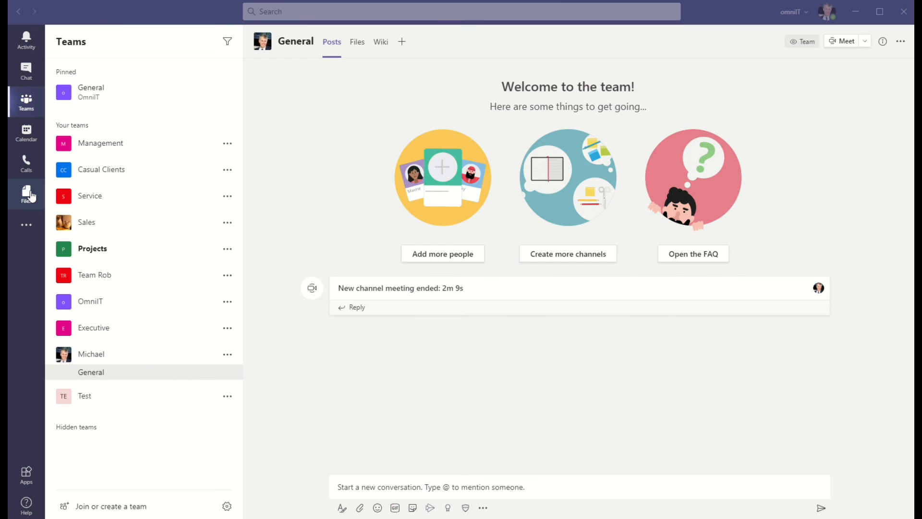
{"action": "left_click", "coordinate": [27, 506]}
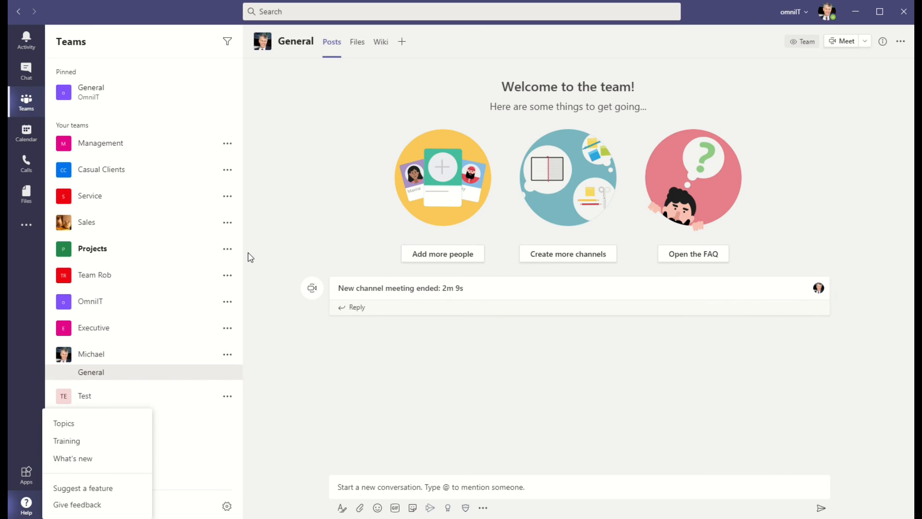
{"action": "left_click", "coordinate": [282, 11]}
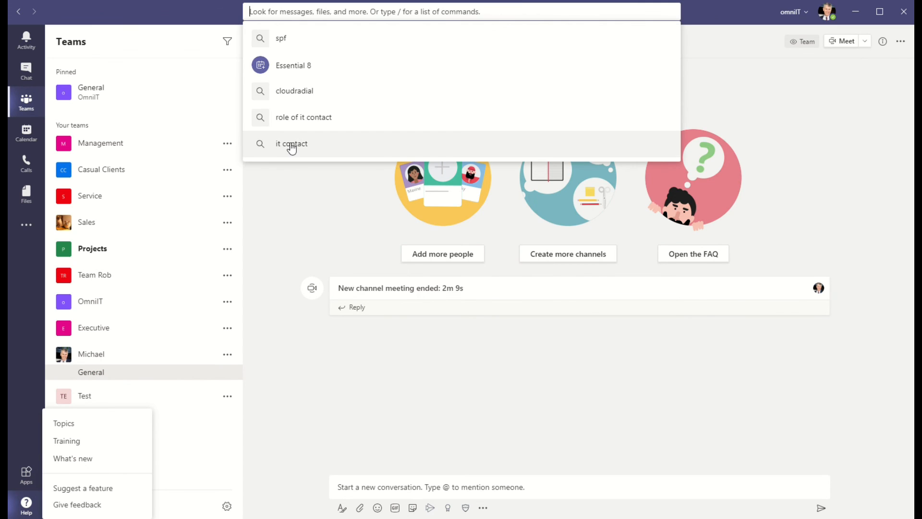
{"action": "left_click", "coordinate": [268, 19]}
{"action": "left_click", "coordinate": [286, 214]}
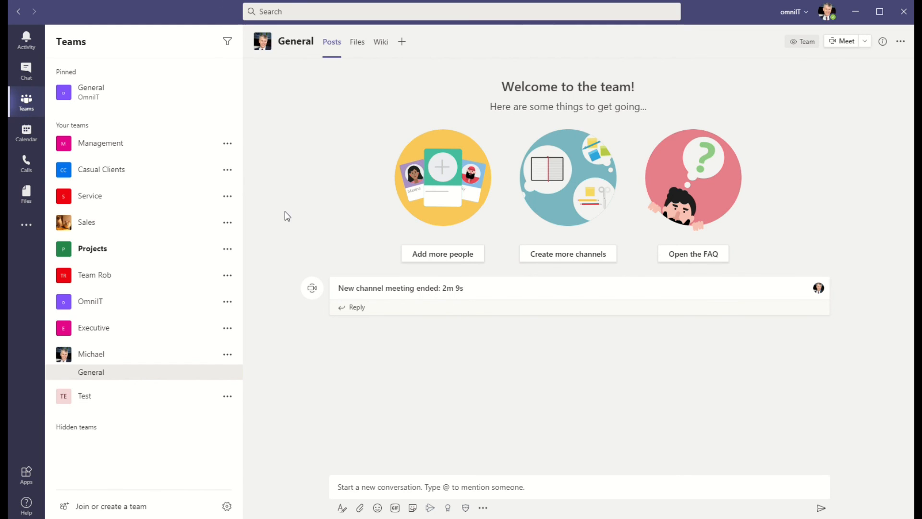